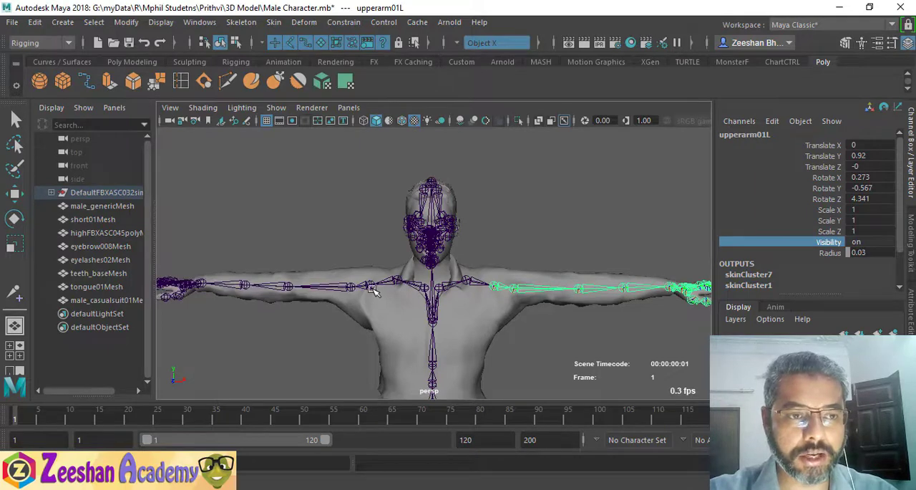
- Add upperarm01R to the selected upperarm01L joint and try rotating both arms together about Z, undoing the rotations
{"action": "left_click", "coordinate": [371, 288]}
{"action": "key", "text": "e"}
{"action": "left_click_drag", "start_coordinate": [414, 250], "coordinate": [467, 256]}
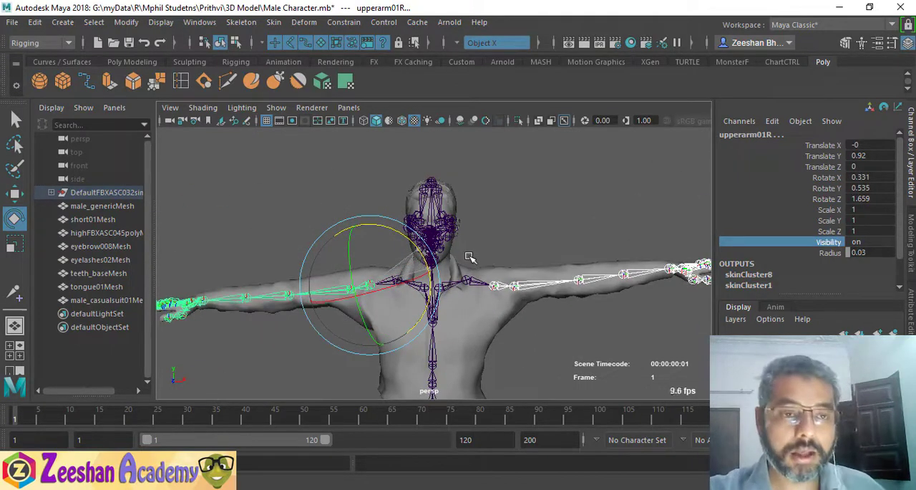
{"action": "left_click_drag", "start_coordinate": [467, 257], "coordinate": [393, 285]}
{"action": "left_click_drag", "start_coordinate": [413, 248], "coordinate": [426, 259]}
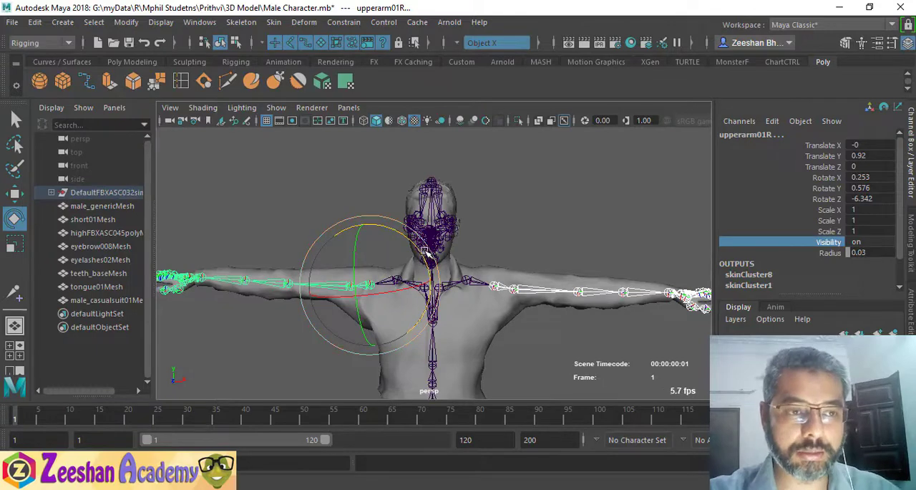
{"action": "key", "text": "ctrl+z"}
{"action": "key", "text": "ctrl+z"}
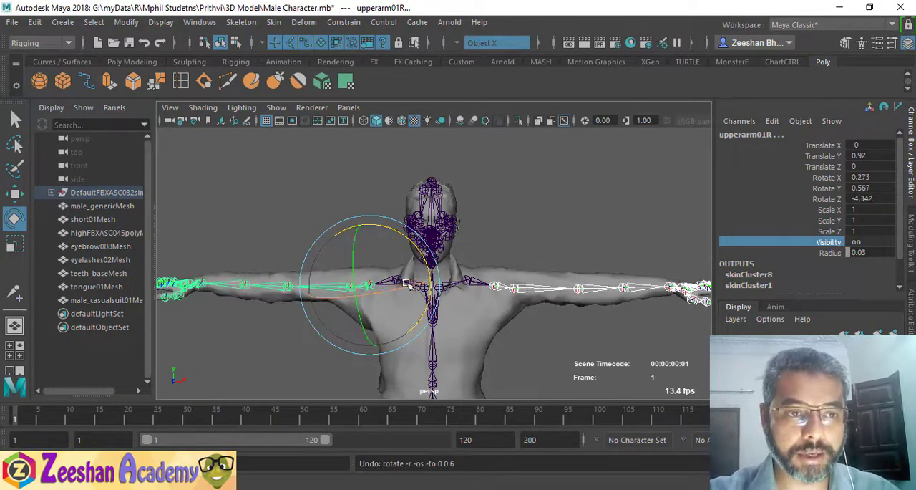
- Try rotating both upper-arm joints 40 degrees about X and then freely, undoing each rotation
{"action": "left_click_drag", "start_coordinate": [387, 291], "coordinate": [432, 285]}
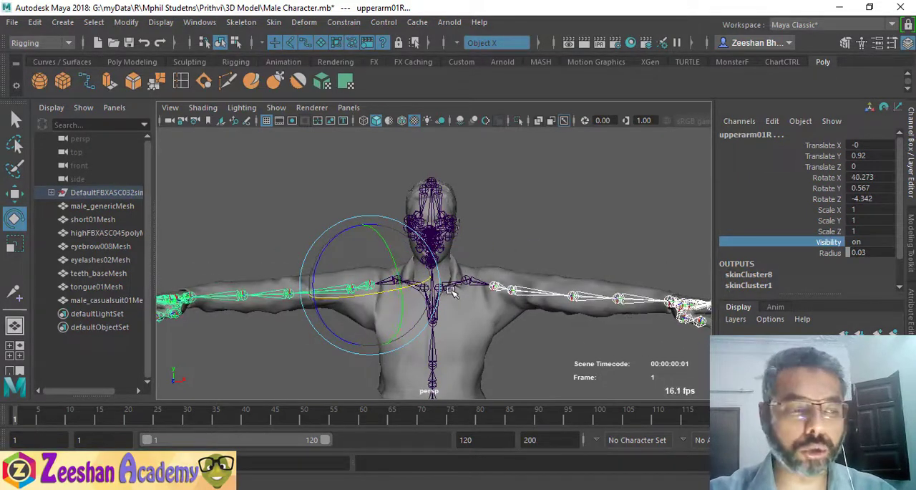
{"action": "key", "text": "ctrl+z"}
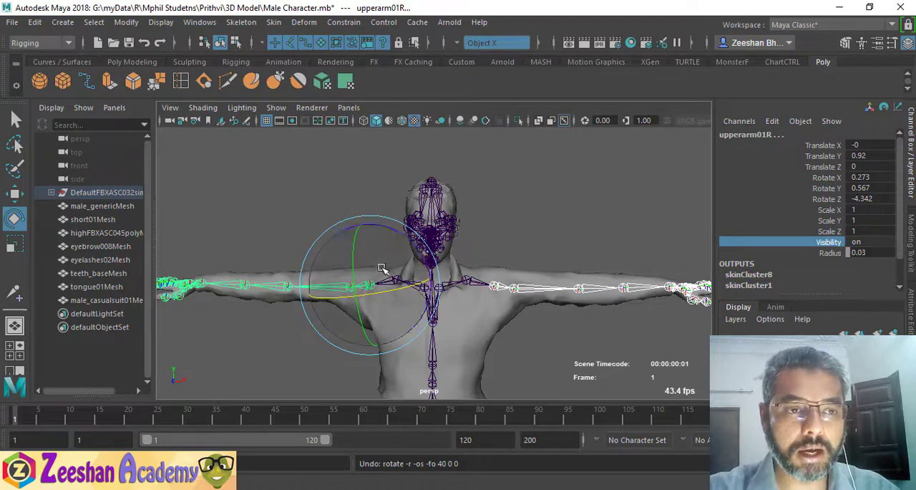
{"action": "left_click_drag", "start_coordinate": [403, 270], "coordinate": [406, 275]}
{"action": "key", "text": "ctrl+z"}
{"action": "key", "text": "ctrl+z"}
{"action": "key", "text": "ctrl+z"}
{"action": "key", "text": "ctrl+z"}
{"action": "key", "text": "ctrl+z"}
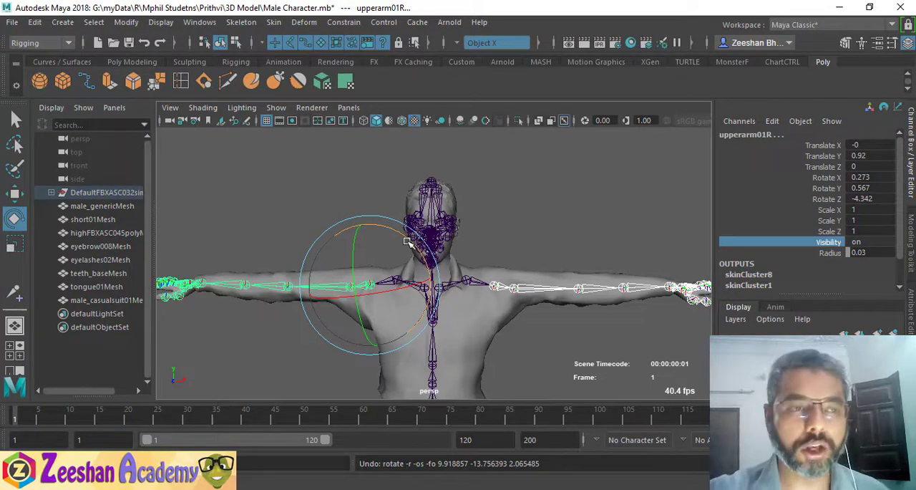
- Select only the upperarm01R joint and open the Expression Editor for it
{"action": "left_click", "coordinate": [354, 282]}
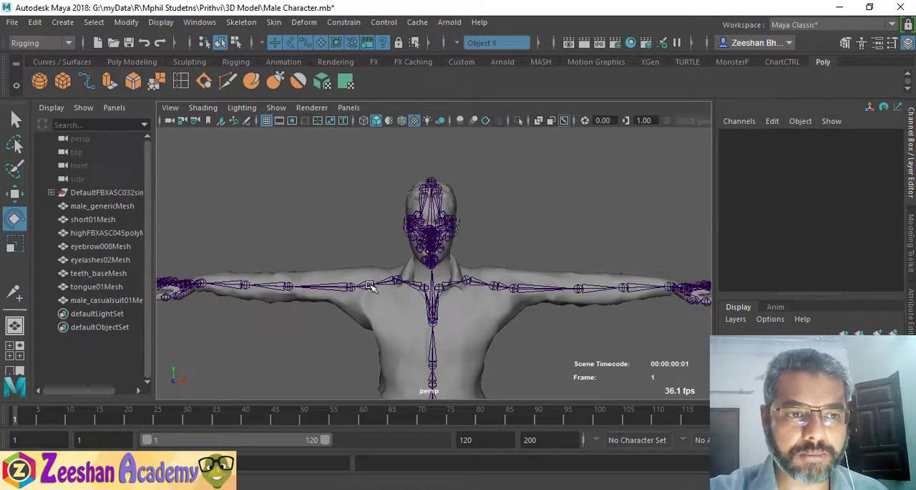
{"action": "left_click", "coordinate": [370, 286]}
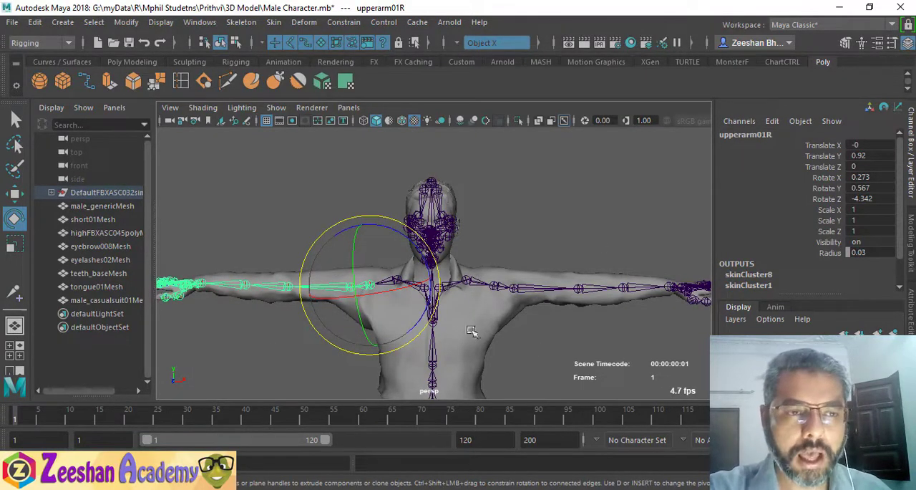
{"action": "left_click", "coordinate": [201, 22]}
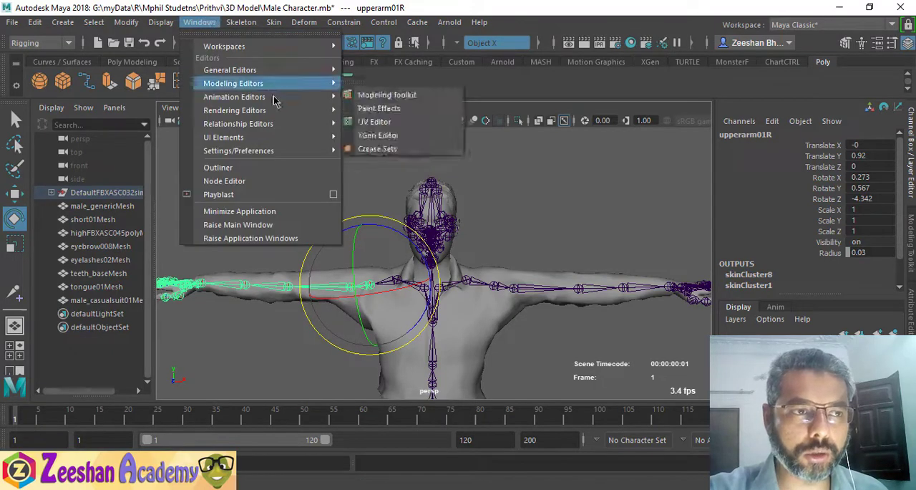
{"action": "mouse_move", "coordinate": [274, 101]}
{"action": "left_click", "coordinate": [383, 232]}
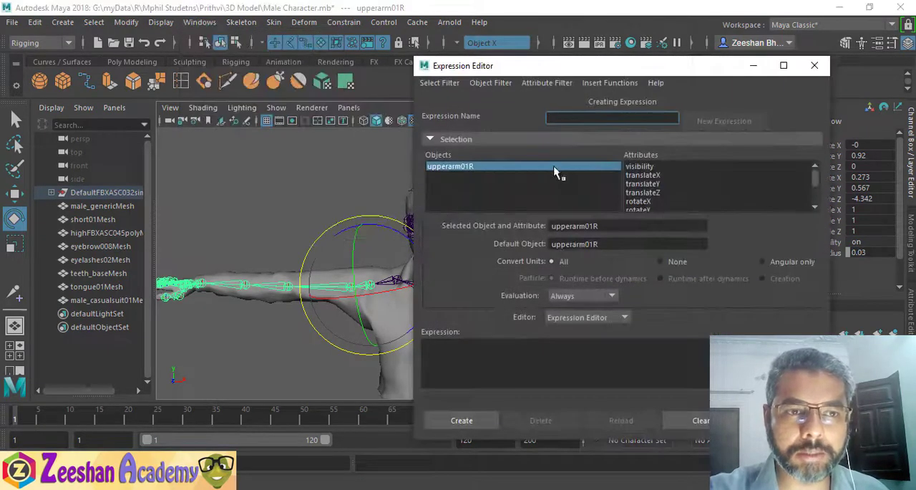
- Choose the joint's rotateZ attribute and start its expression with "upperarm01R.rotateZ ="
{"action": "scroll", "coordinate": [662, 203], "scroll_direction": "down", "scroll_amount": 1}
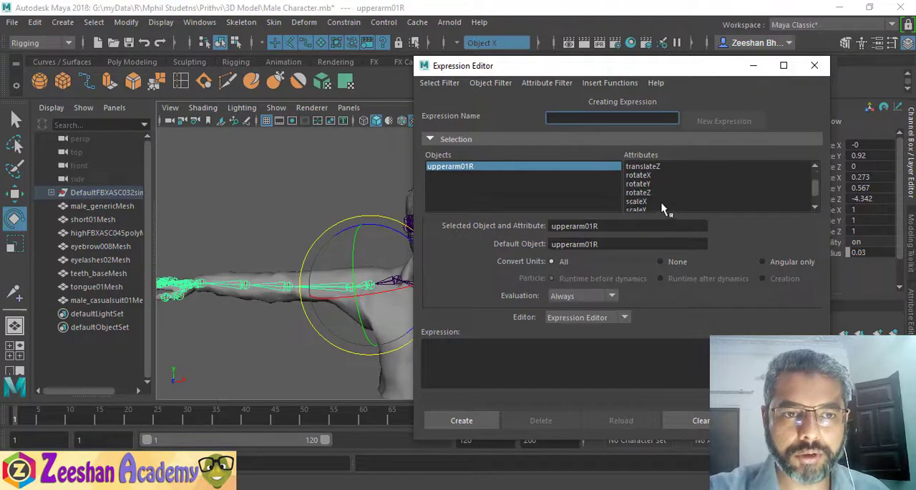
{"action": "left_click", "coordinate": [634, 193]}
{"action": "left_click_drag", "start_coordinate": [630, 226], "coordinate": [514, 226]}
{"action": "key", "text": "ctrl+c"}
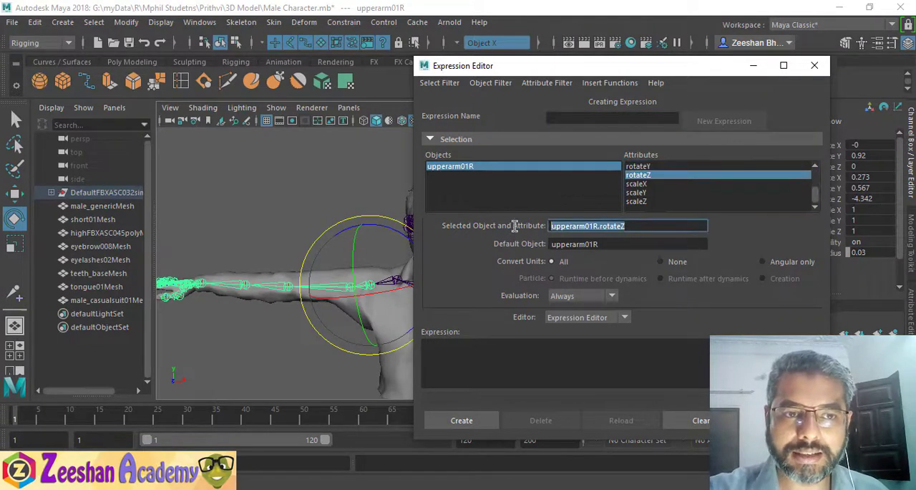
{"action": "left_click", "coordinate": [511, 368]}
{"action": "key", "text": "ctrl+v"}
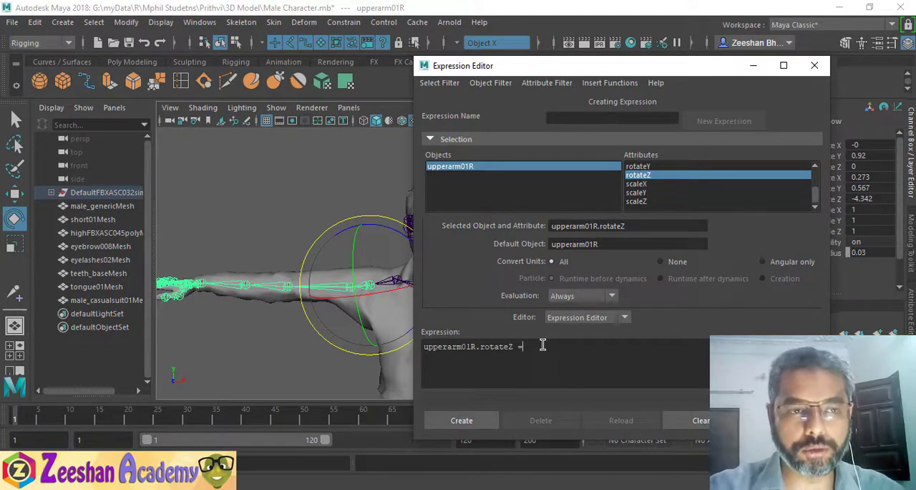
- Complete the right-hand side of the expression with upperarm01L.rotateZ, reusing a copy of the left-hand term
{"action": "left_click_drag", "start_coordinate": [526, 348], "coordinate": [334, 347]}
{"action": "key", "text": "ctrl+c"}
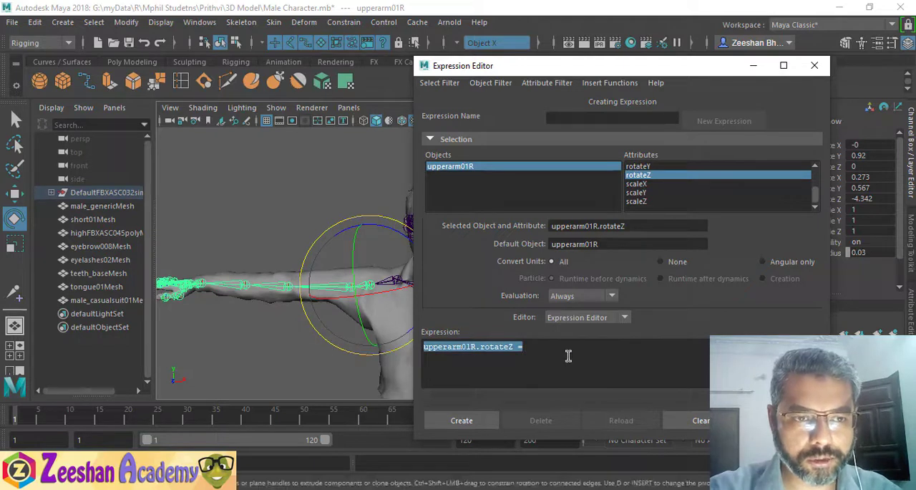
{"action": "left_click", "coordinate": [569, 354]}
{"action": "key", "text": "ctrl+v"}
{"action": "left_click", "coordinate": [595, 350]}
{"action": "key", "text": "Left"}
{"action": "key", "text": "Left"}
{"action": "key", "text": "Left"}
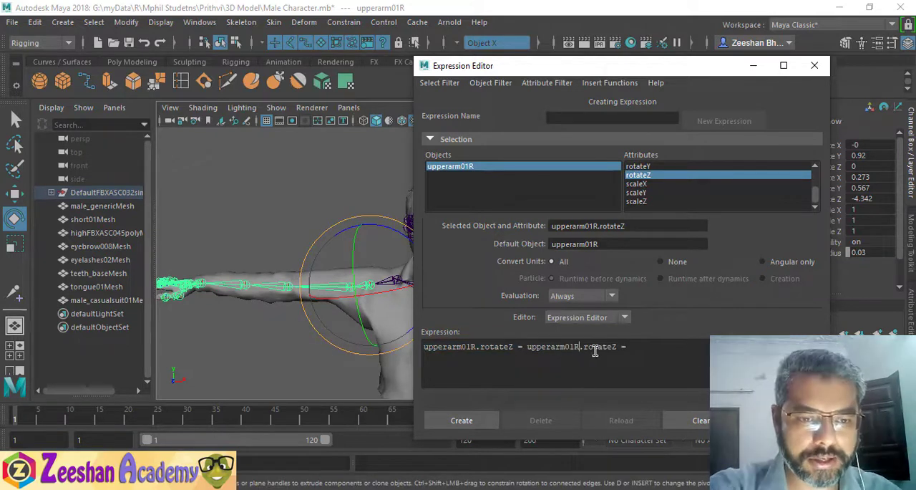
{"action": "key", "text": "BackSpace"}
{"action": "type", "text": "L"}
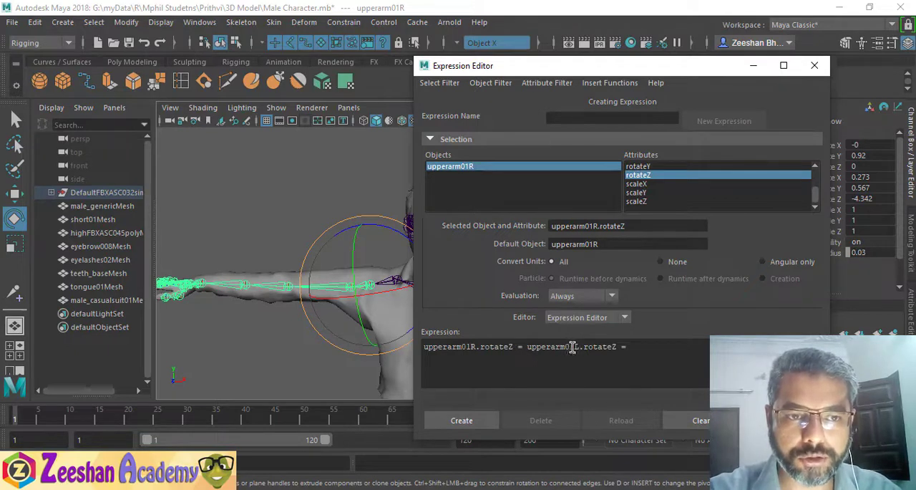
{"action": "key", "text": "BackSpace"}
{"action": "key", "text": "BackSpace"}
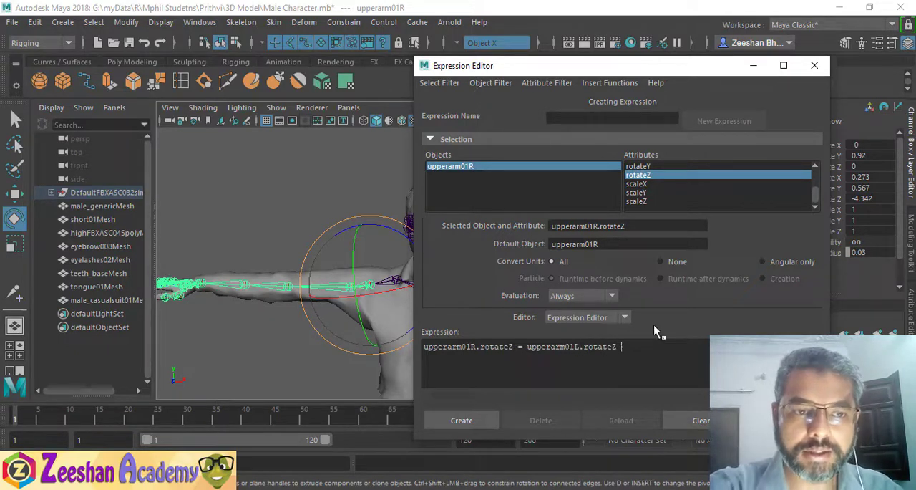
- Negate the right-hand term so the expression reads "upperarm01R.rotateZ = - upperarm01L.rotateZ", create it, and minimize the editor
{"action": "key", "text": "ctrl+Left"}
{"action": "key", "text": "ctrl+Left"}
{"action": "key", "text": "ctrl+Left"}
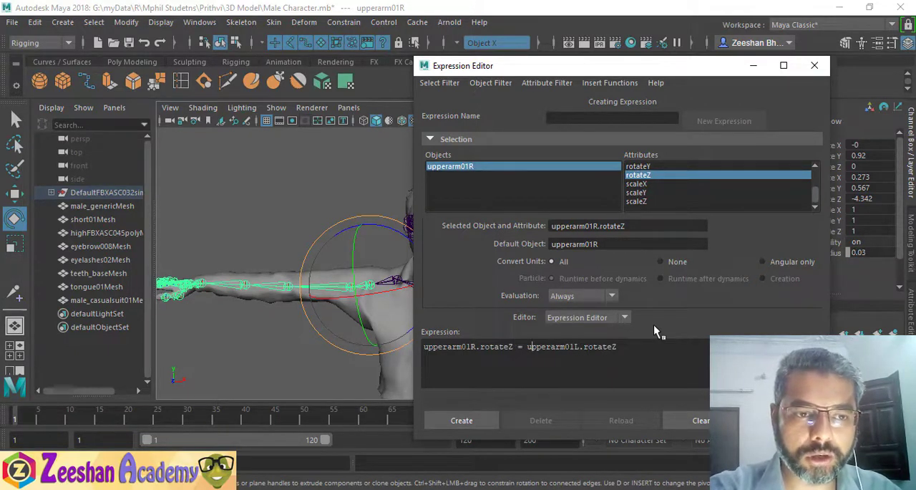
{"action": "type", "text": "-"}
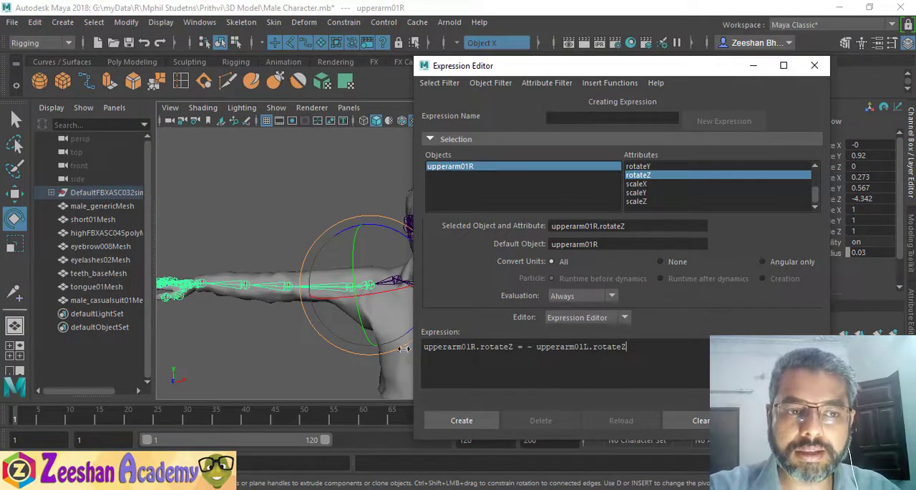
{"action": "left_click_drag", "start_coordinate": [424, 346], "coordinate": [511, 347]}
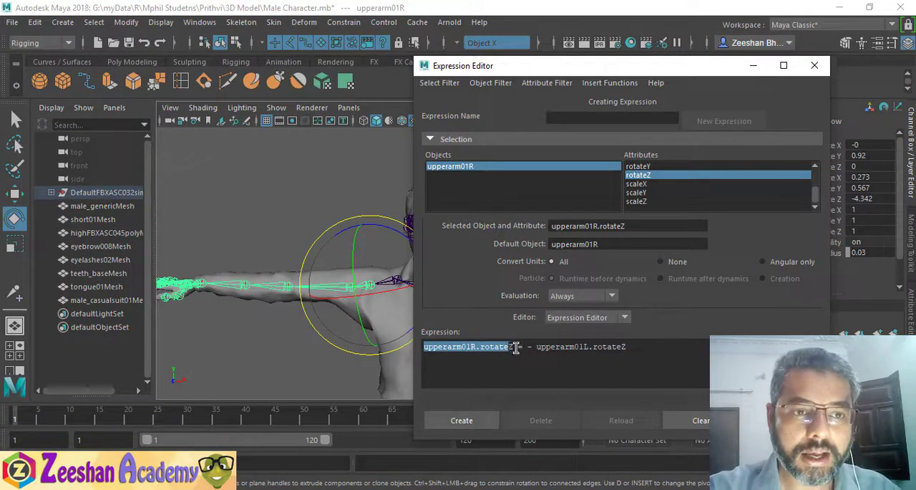
{"action": "left_click", "coordinate": [520, 347]}
{"action": "mouse_move", "coordinate": [536, 347]}
{"action": "left_mouse_down"}
{"action": "mouse_move", "coordinate": [608, 349]}
{"action": "mouse_move", "coordinate": [531, 356]}
{"action": "left_mouse_up"}
{"action": "key", "text": "ctrl+z"}
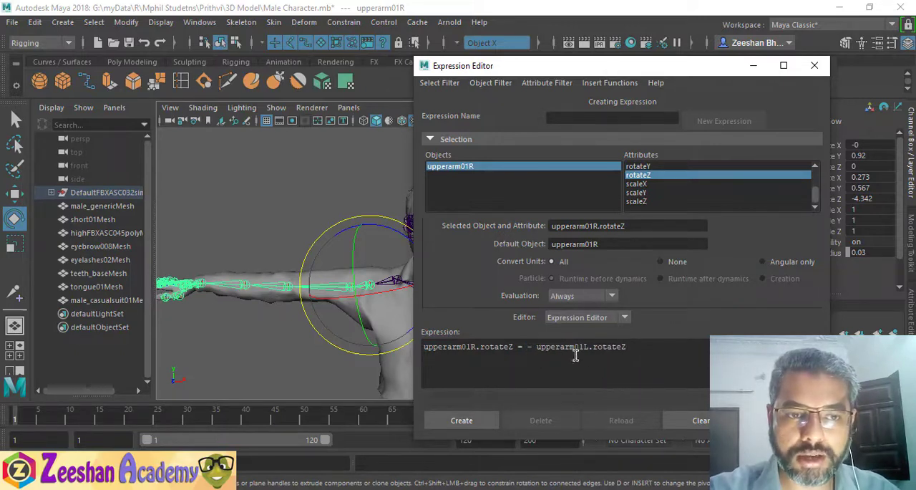
{"action": "double_click", "coordinate": [562, 346]}
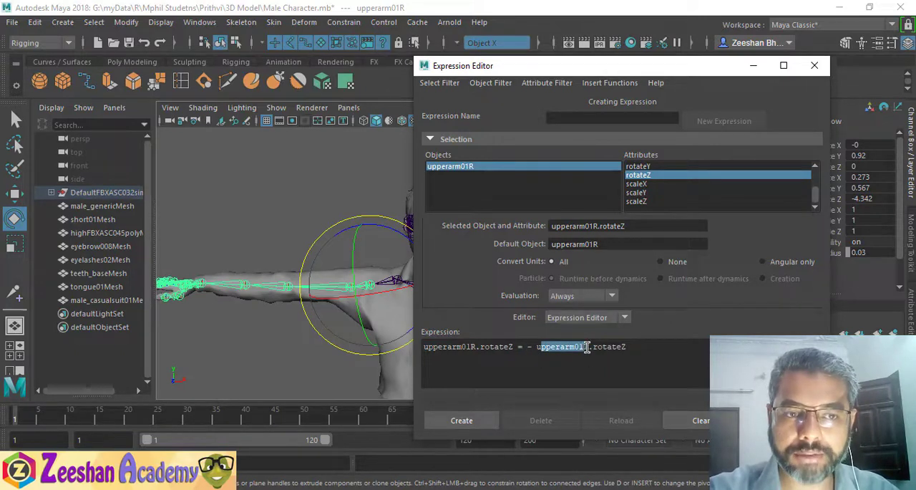
{"action": "left_click", "coordinate": [479, 419]}
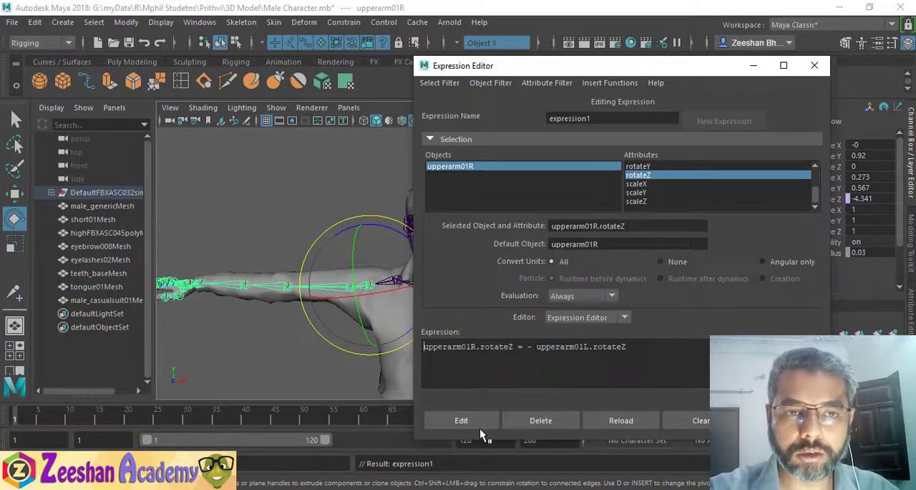
{"action": "left_click", "coordinate": [753, 65]}
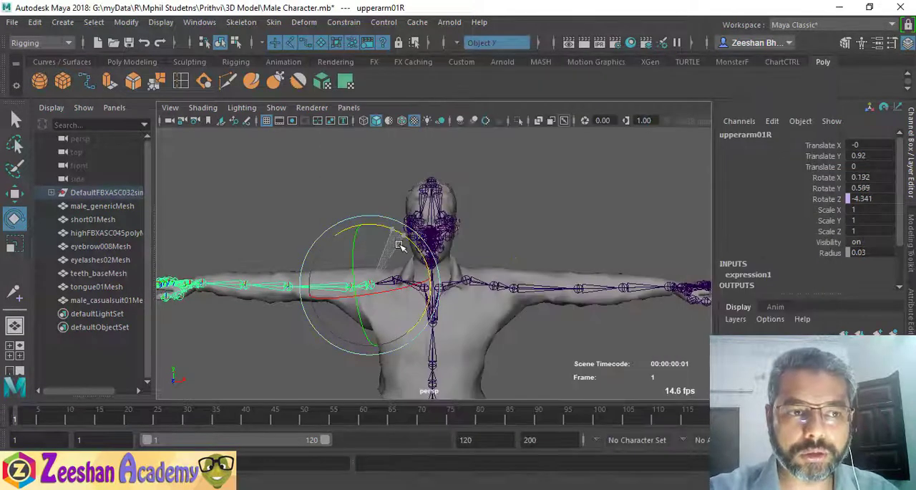
- Try rotating the upperarm01L joint about X and Z to test the expression, undoing the rotations
{"action": "left_click", "coordinate": [494, 286]}
{"action": "left_click_drag", "start_coordinate": [501, 229], "coordinate": [510, 298]}
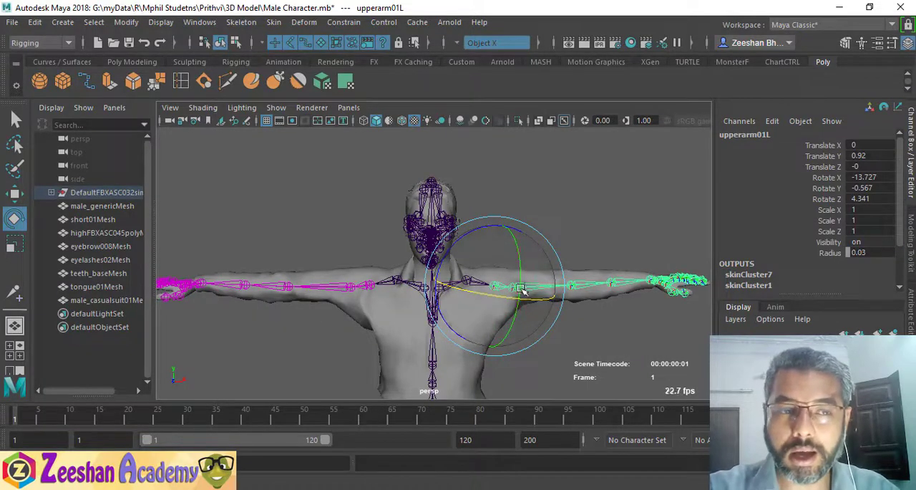
{"action": "left_click_drag", "start_coordinate": [471, 231], "coordinate": [442, 254]}
{"action": "key", "text": "ctrl+z"}
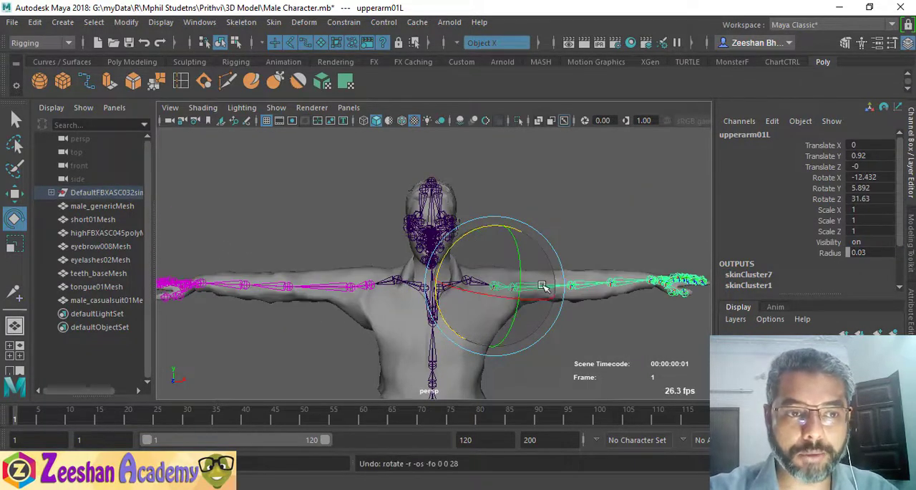
{"action": "key", "text": "ctrl+z"}
{"action": "left_click", "coordinate": [170, 487]}
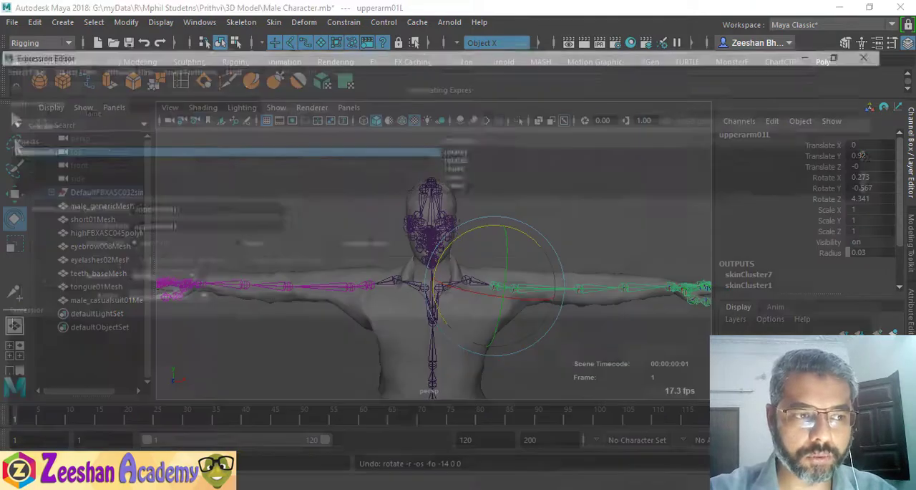
{"action": "left_click_drag", "start_coordinate": [430, 7], "coordinate": [620, 147]}
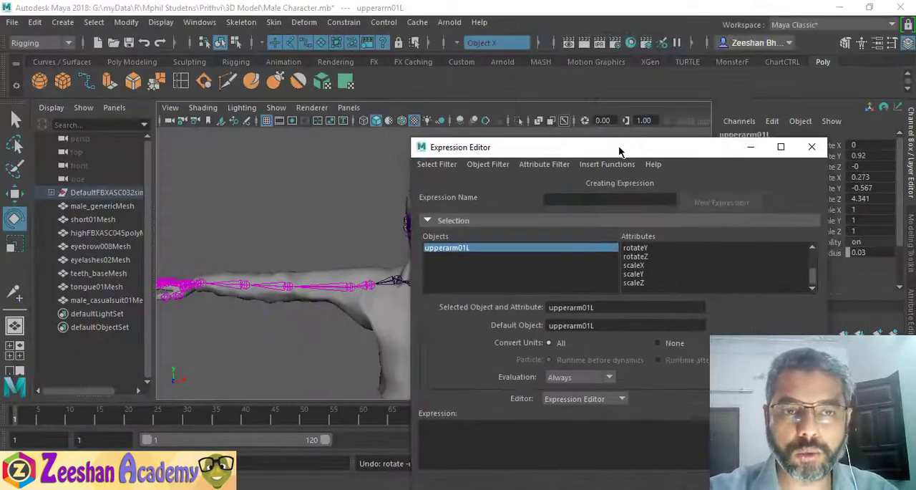
{"action": "left_click", "coordinate": [750, 147]}
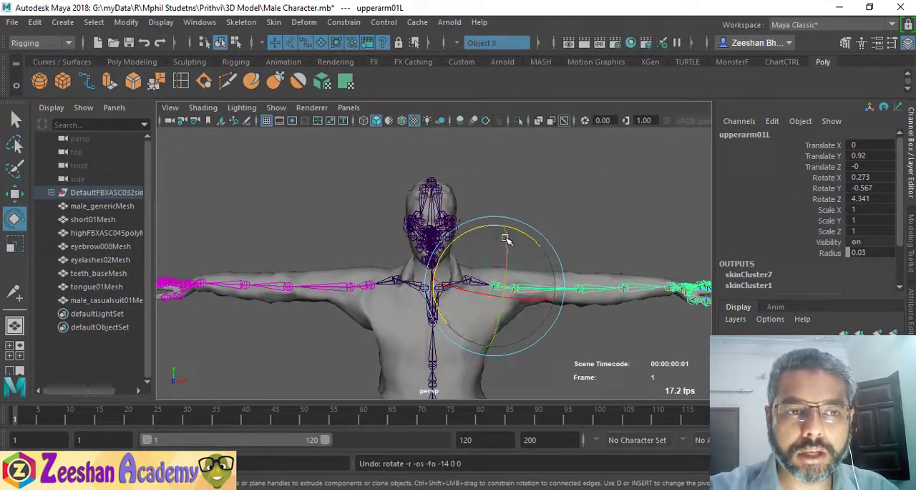
- Rotate the upperarm01L joint to about 17.1, -6.7 and 15.4 degrees on X, Y and Z to test the mirrored arm
{"action": "mouse_move", "coordinate": [477, 234]}
{"action": "left_mouse_down"}
{"action": "mouse_move", "coordinate": [462, 229]}
{"action": "mouse_move", "coordinate": [593, 229]}
{"action": "mouse_move", "coordinate": [483, 218]}
{"action": "mouse_move", "coordinate": [462, 206]}
{"action": "mouse_move", "coordinate": [526, 203]}
{"action": "mouse_move", "coordinate": [493, 226]}
{"action": "left_mouse_up"}
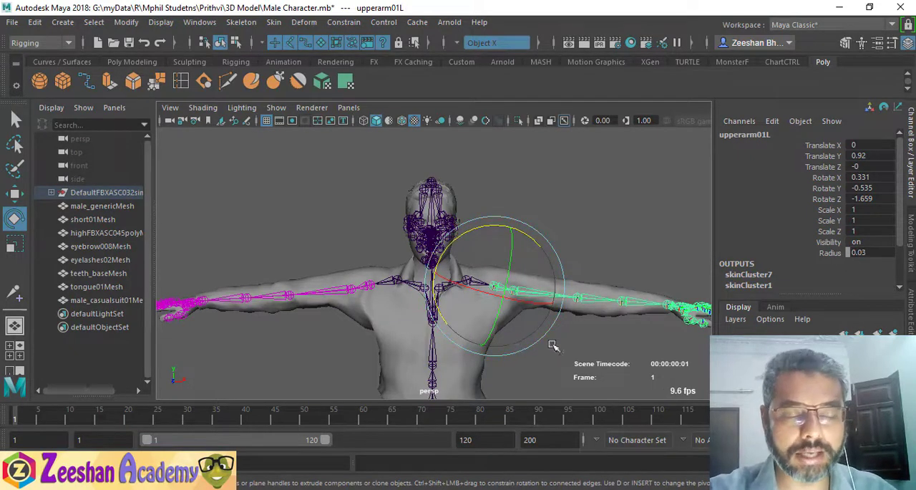
{"action": "left_click_drag", "start_coordinate": [476, 232], "coordinate": [485, 258]}
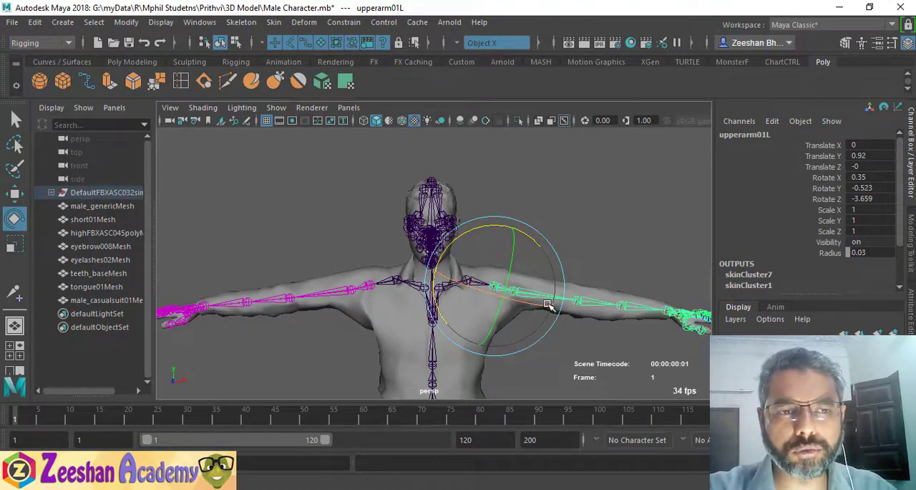
{"action": "left_click_drag", "start_coordinate": [548, 304], "coordinate": [554, 254]}
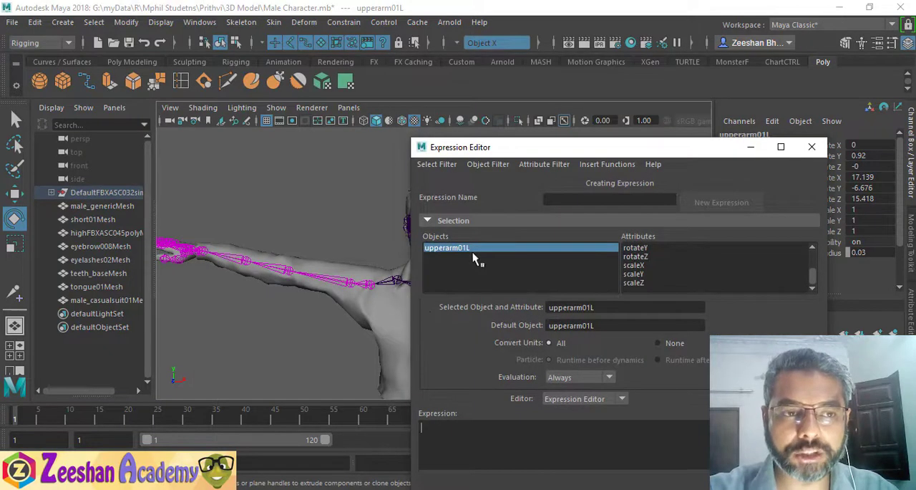
- Load upperarm01R's rotateZ expression in the Expression Editor and examine both joint terms and the minus sign
{"action": "left_click", "coordinate": [379, 285]}
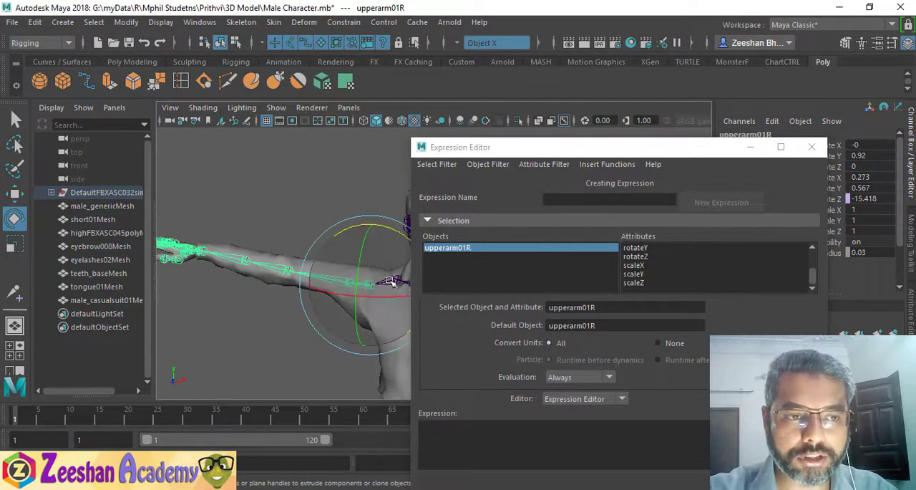
{"action": "left_click", "coordinate": [645, 258]}
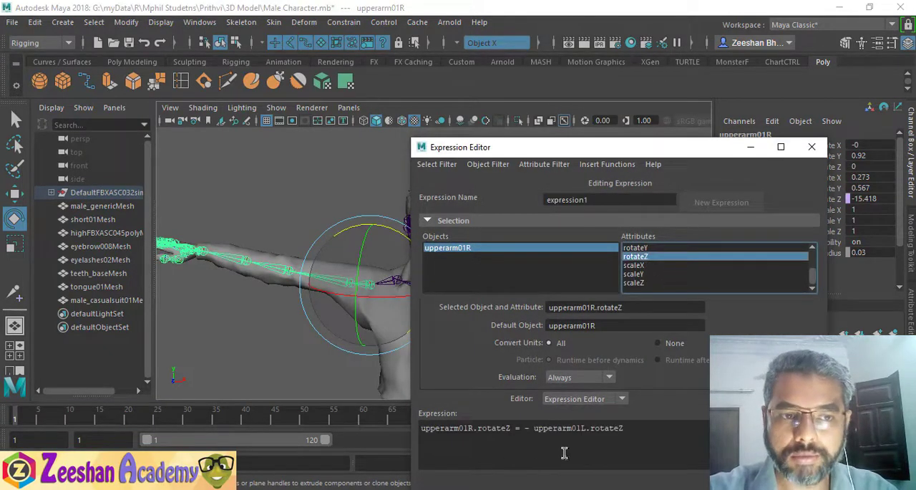
{"action": "left_click_drag", "start_coordinate": [514, 428], "coordinate": [419, 428]}
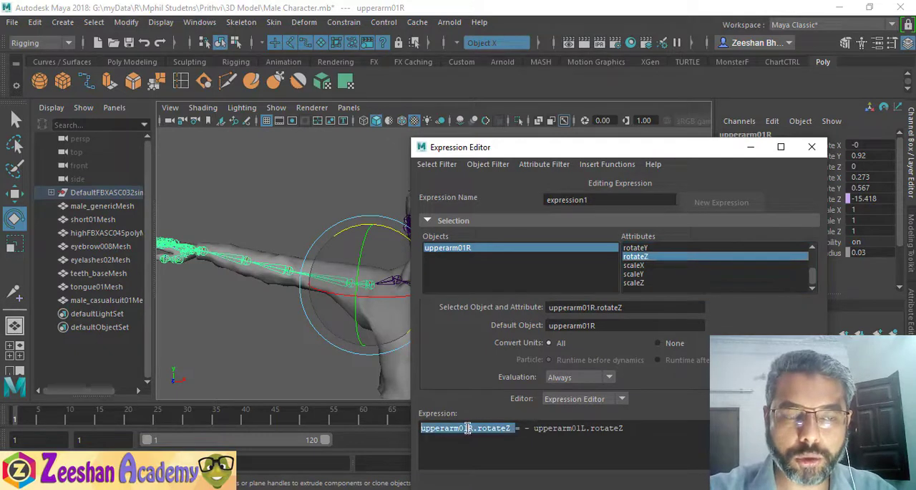
{"action": "double_click", "coordinate": [580, 429]}
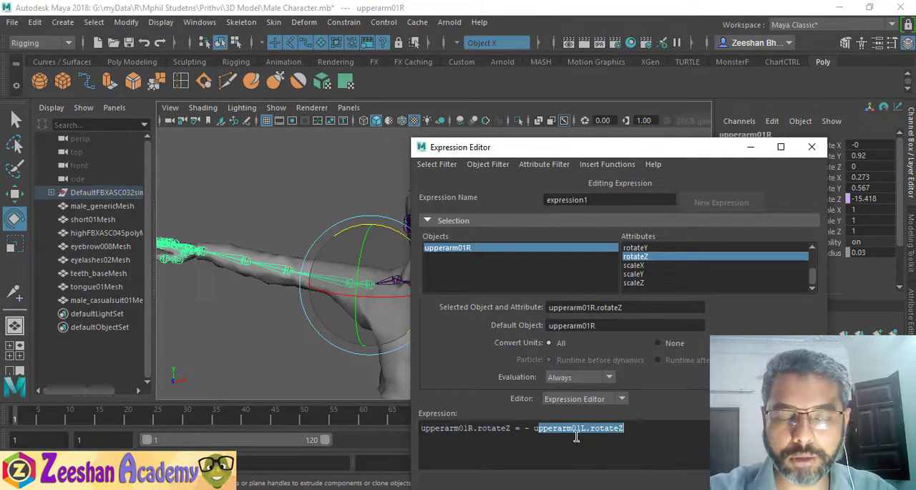
{"action": "left_click", "coordinate": [525, 428]}
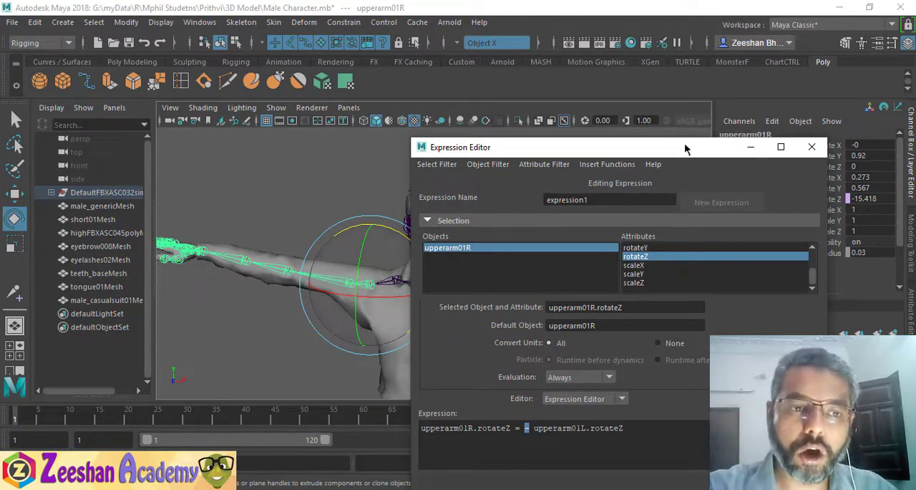
{"action": "left_click_drag", "start_coordinate": [685, 143], "coordinate": [695, 136]}
{"action": "left_click_drag", "start_coordinate": [685, 411], "coordinate": [569, 421]}
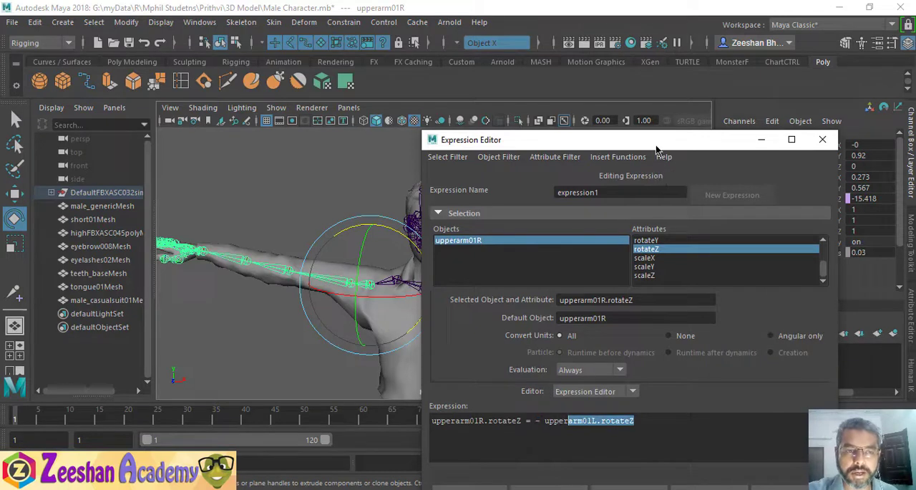